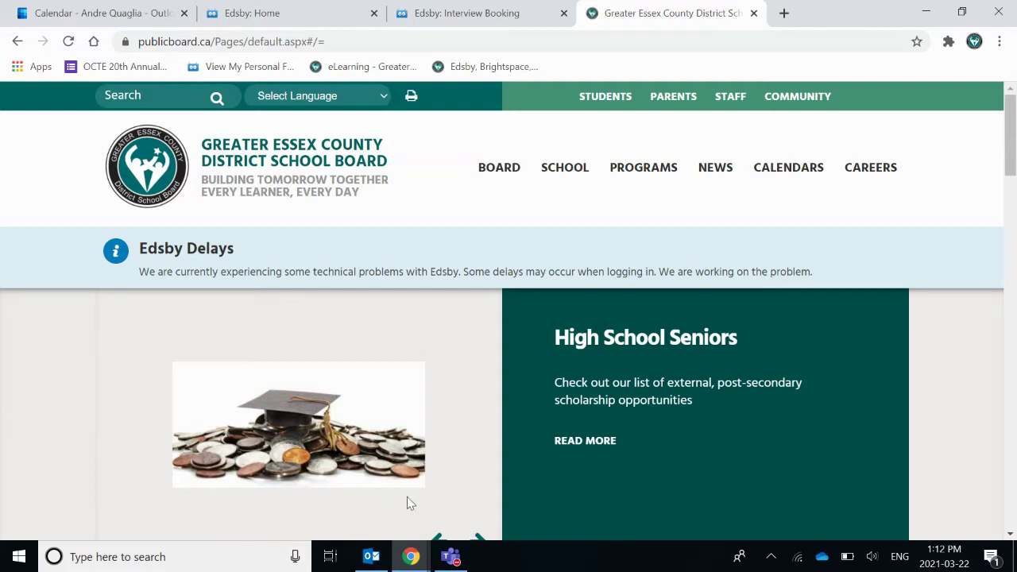
Look over the school board site's staff links, then switch to the Outlook calendar and view the Office 365 apps list
{"action": "mouse_move", "coordinate": [732, 102]}
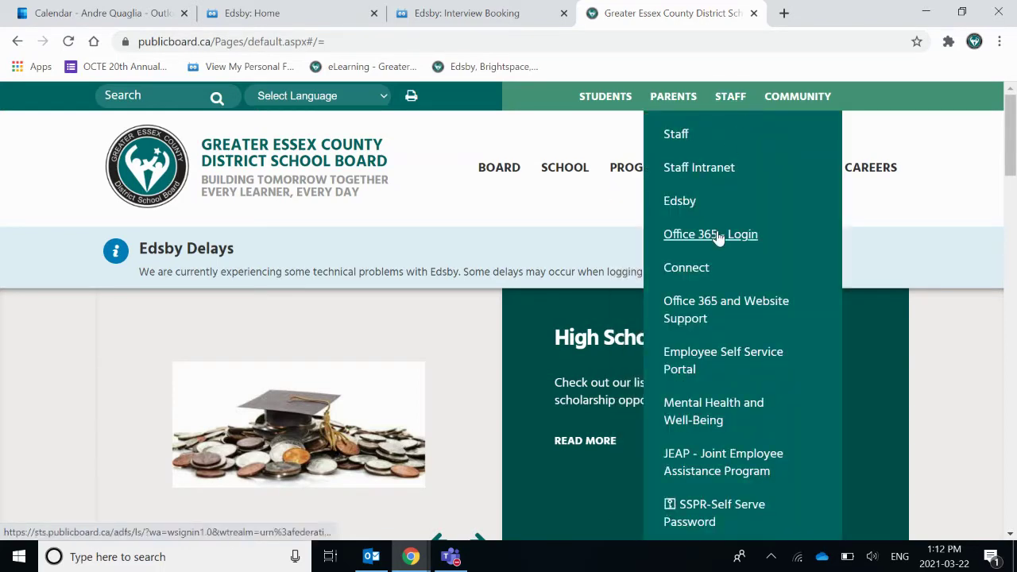
{"action": "left_click", "coordinate": [107, 14]}
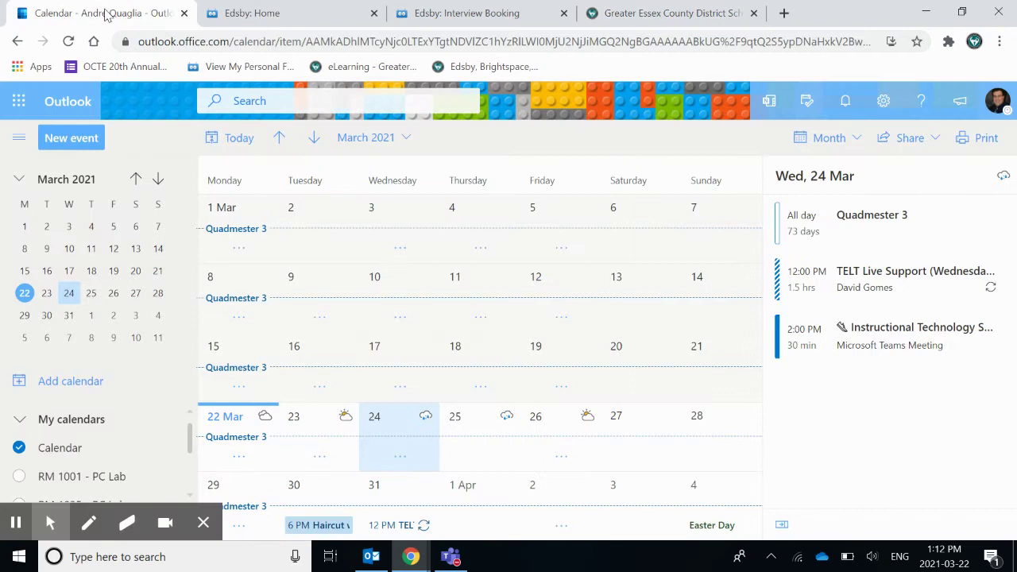
{"action": "left_click", "coordinate": [17, 103]}
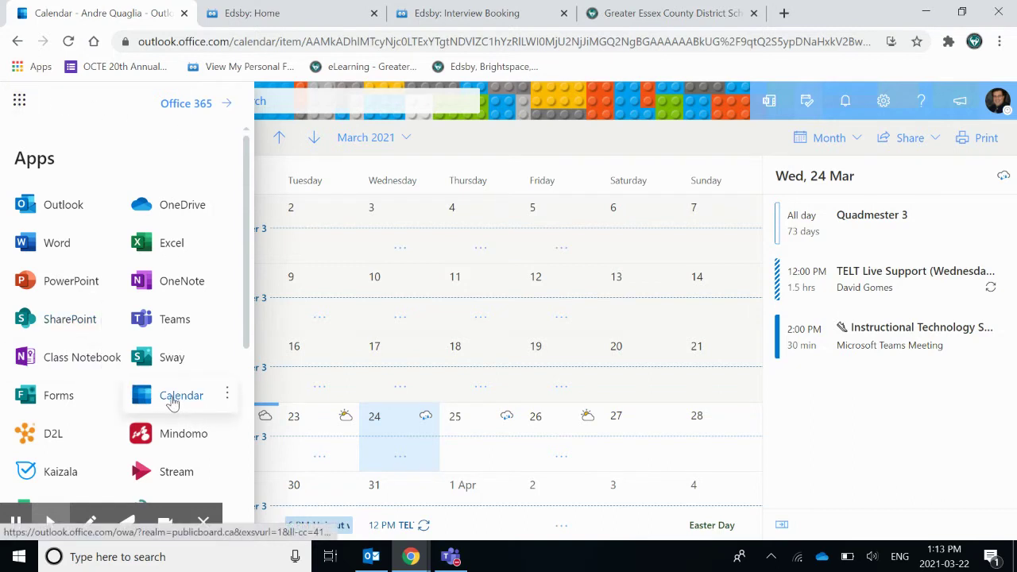
{"action": "left_click", "coordinate": [504, 141]}
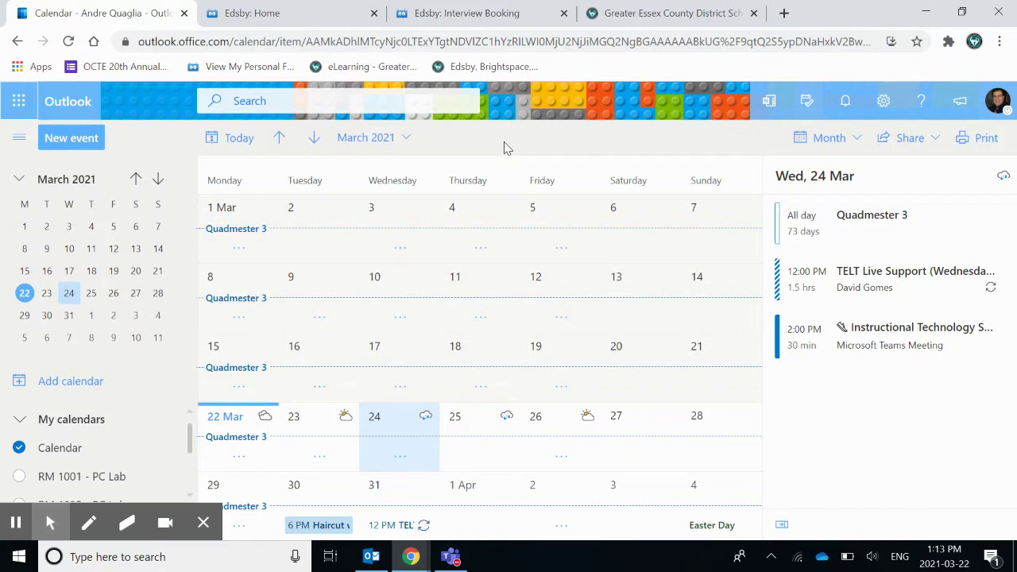
Create a new calendar event titled "Parent / Teacher Interviews - Teacher Name"
{"action": "left_click", "coordinate": [72, 143]}
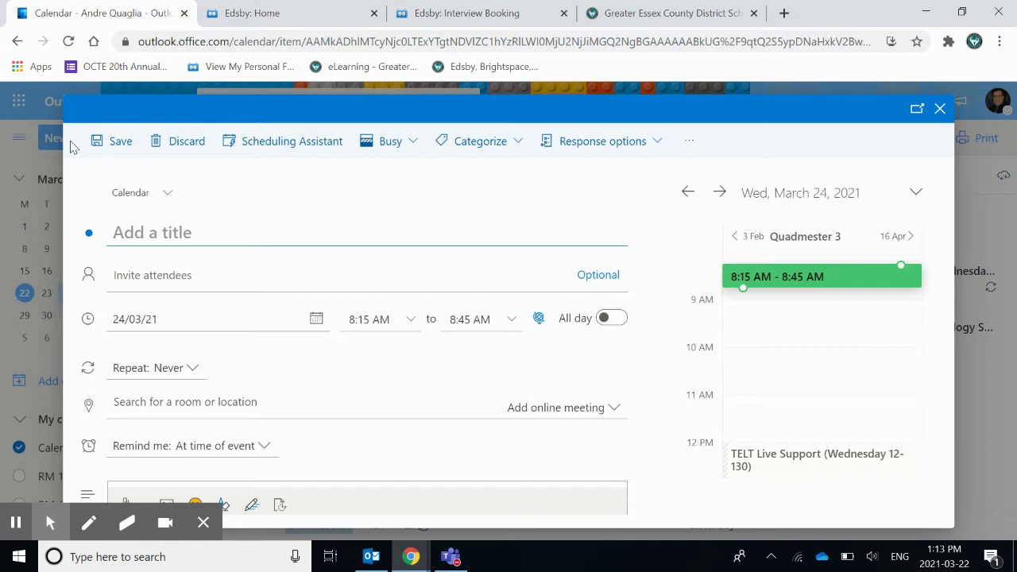
{"action": "type", "text": "Pa"}
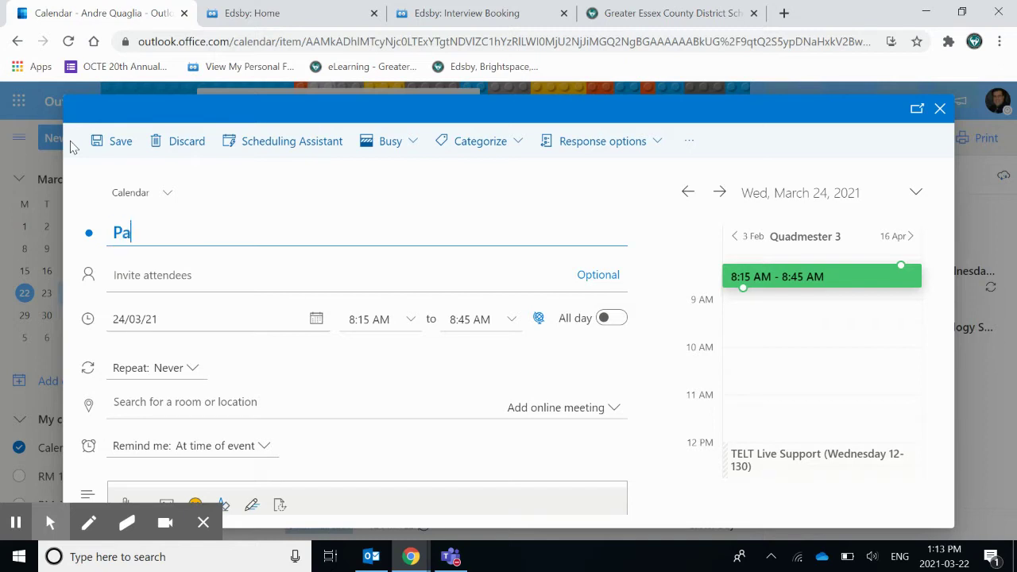
{"action": "type", "text": "rent / Teacher Int"}
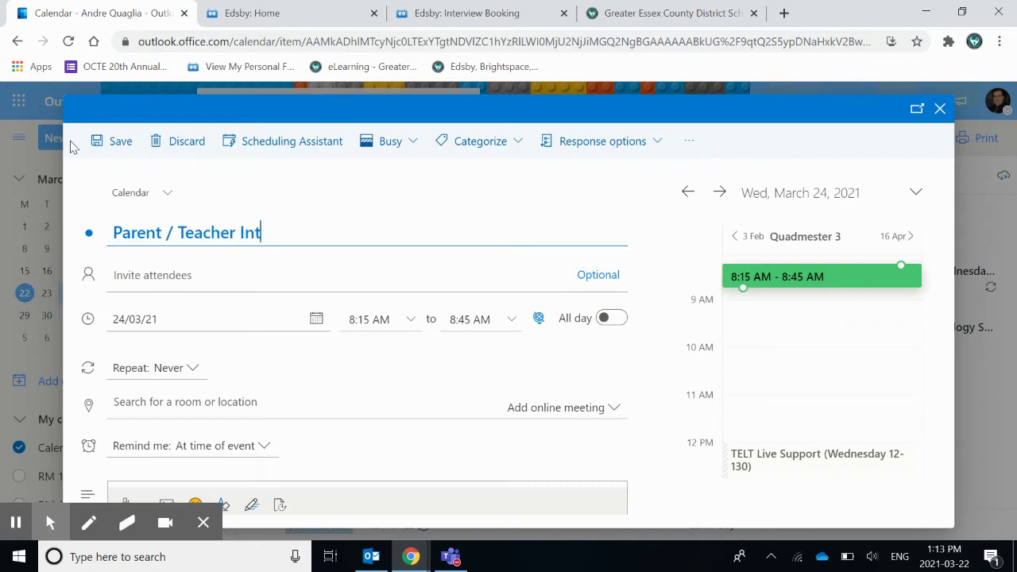
{"action": "type", "text": "erviews - Te"}
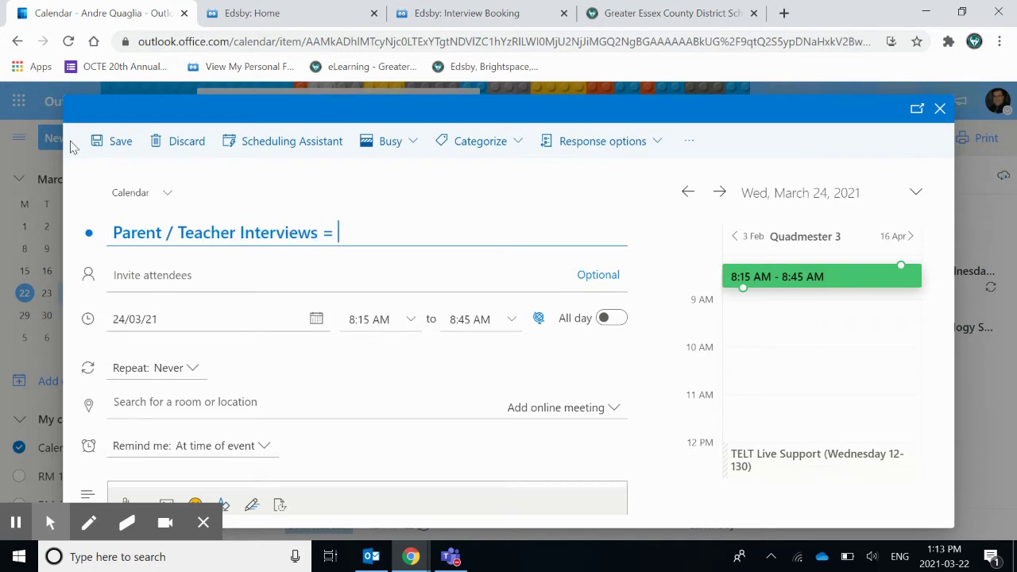
{"action": "type", "text": "acher Name"}
Invite the teacher to the event by entering their name as an attendee and choosing the matching contact
{"action": "left_click", "coordinate": [153, 278]}
{"action": "type", "text": "Andre"}
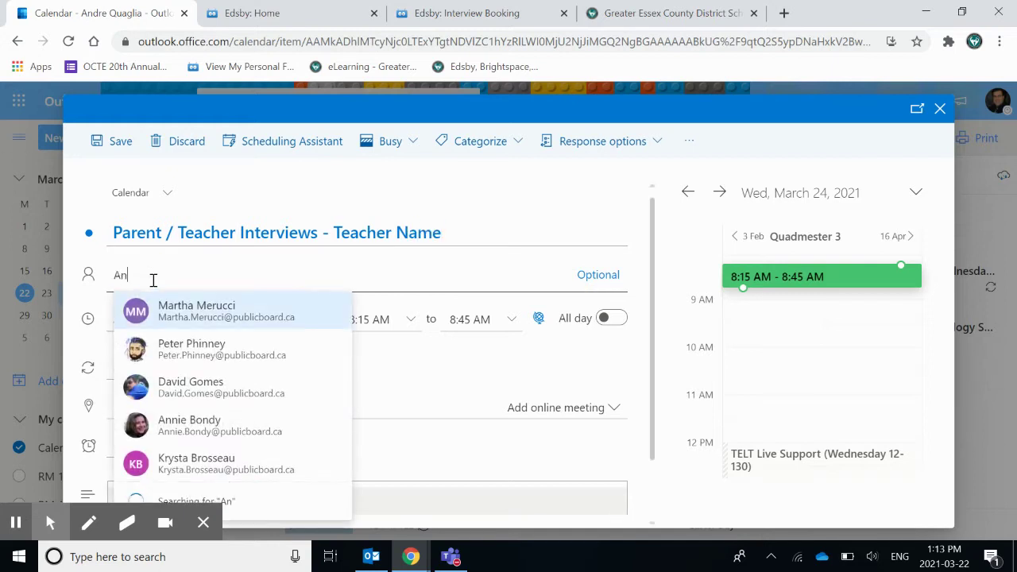
{"action": "left_click", "coordinate": [228, 314]}
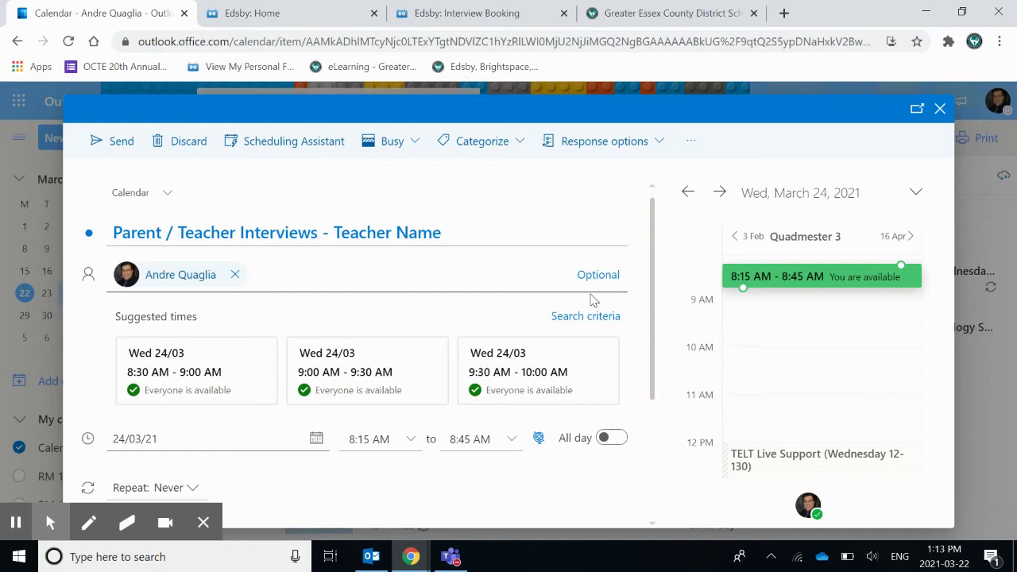
Schedule the event for March 24, 2021, from 4:00 PM to 5:30 PM
{"action": "scroll", "coordinate": [635, 300], "scroll_direction": "down", "scroll_amount": 1}
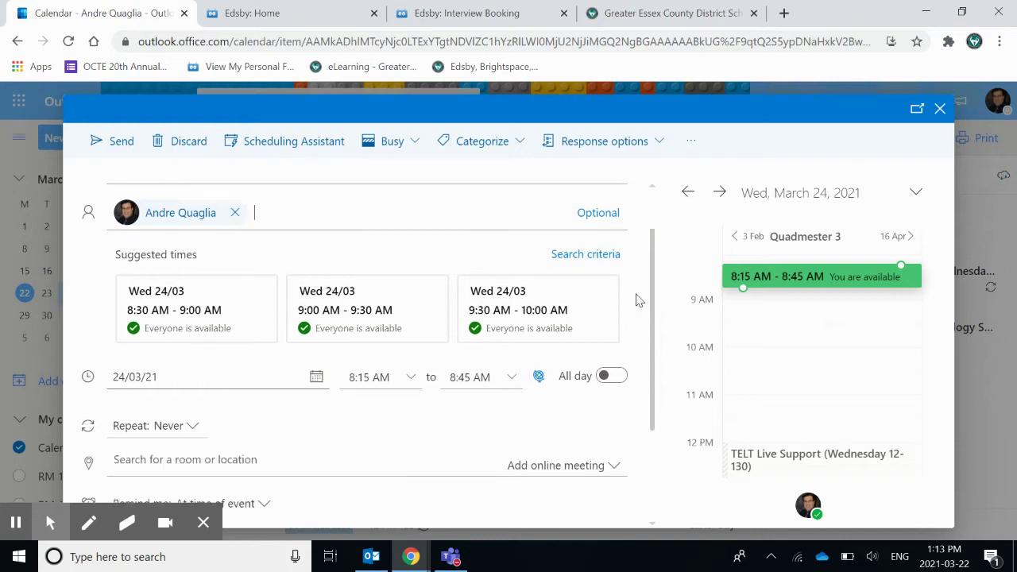
{"action": "left_click", "coordinate": [316, 361]}
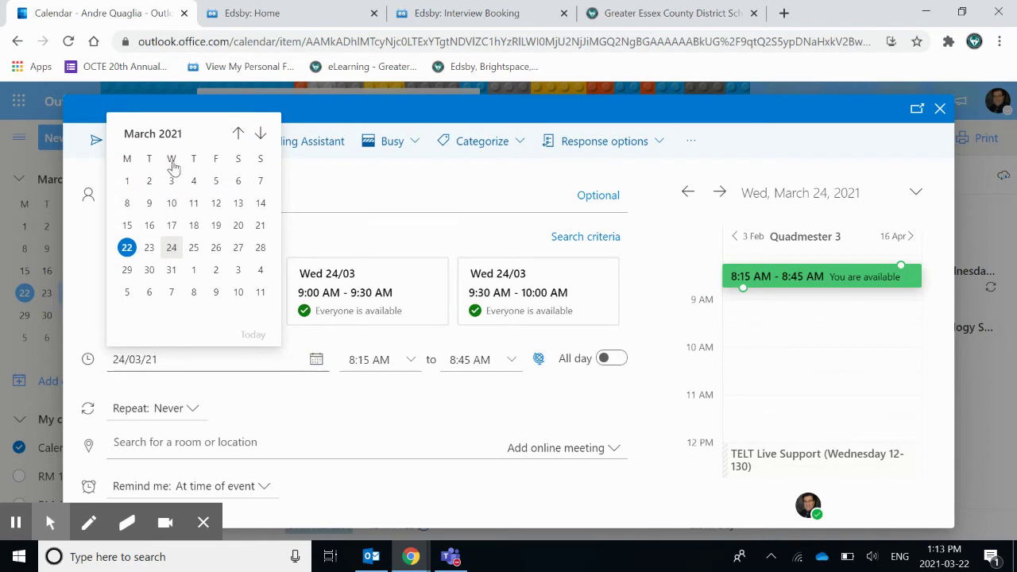
{"action": "left_click", "coordinate": [171, 253]}
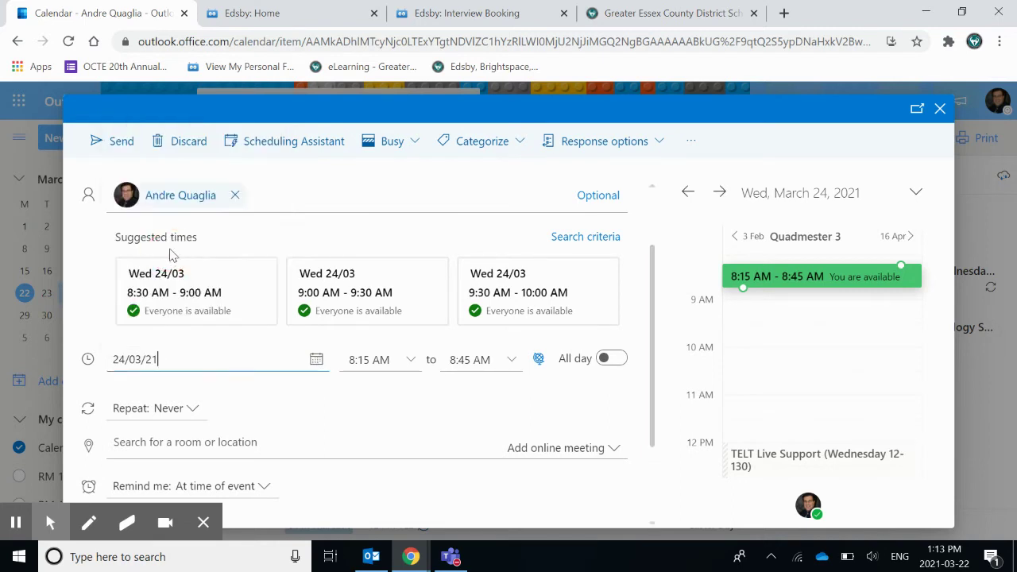
{"action": "left_click", "coordinate": [413, 363]}
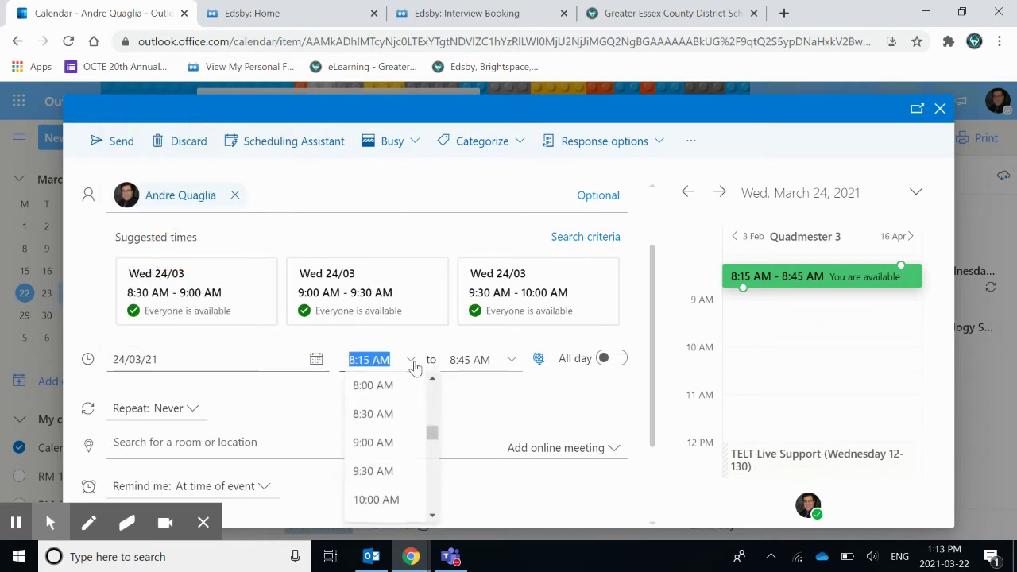
{"action": "left_click_drag", "start_coordinate": [436, 441], "coordinate": [434, 470]}
{"action": "scroll", "coordinate": [433, 470], "scroll_direction": "down", "scroll_amount": 1}
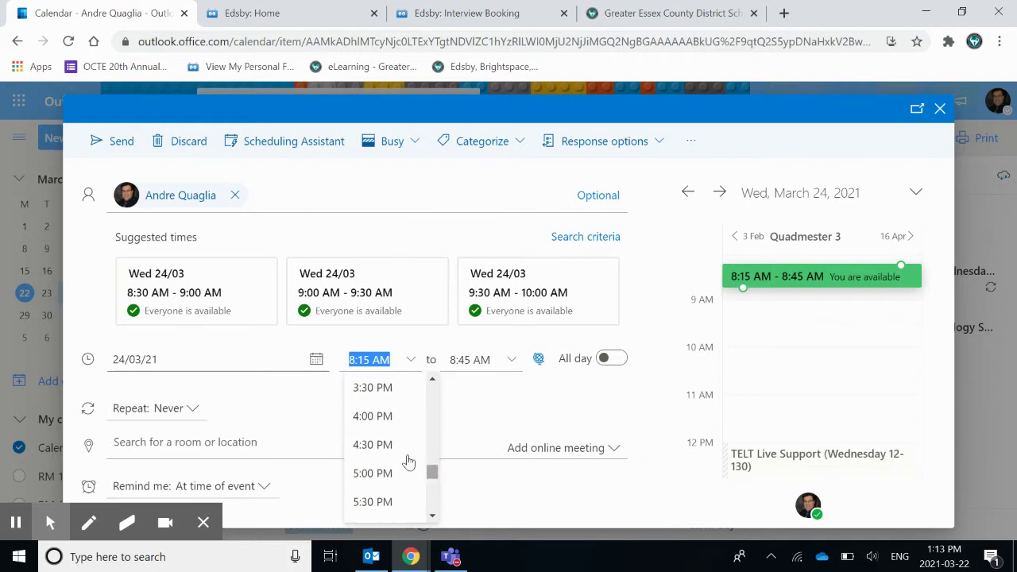
{"action": "left_click", "coordinate": [376, 421]}
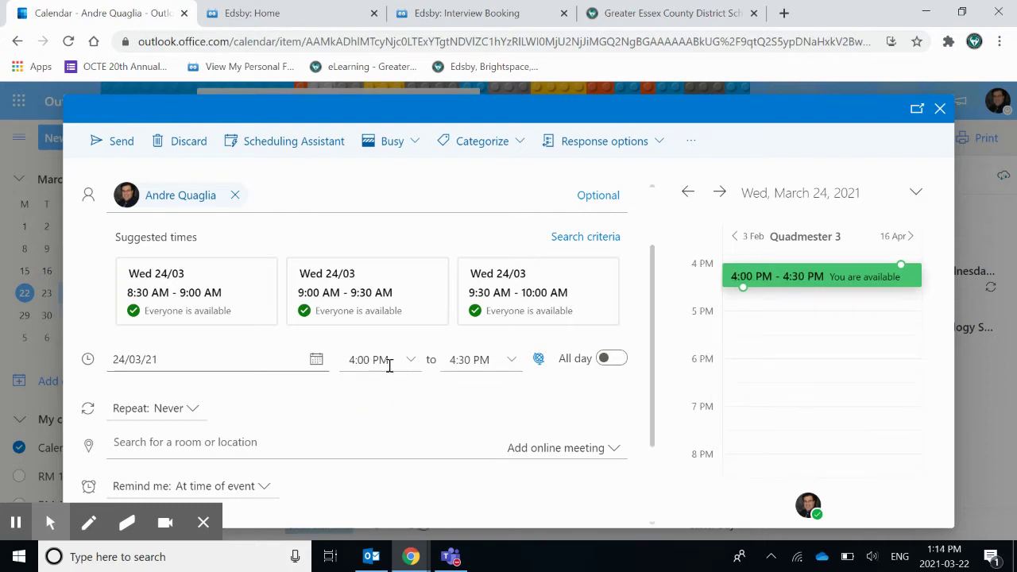
{"action": "left_click", "coordinate": [512, 367]}
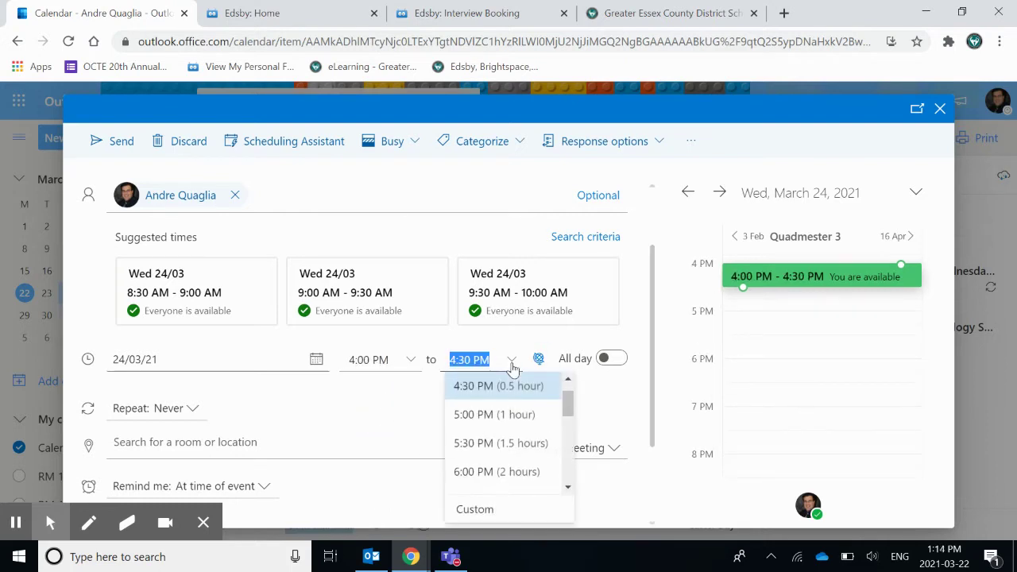
{"action": "left_click", "coordinate": [477, 455]}
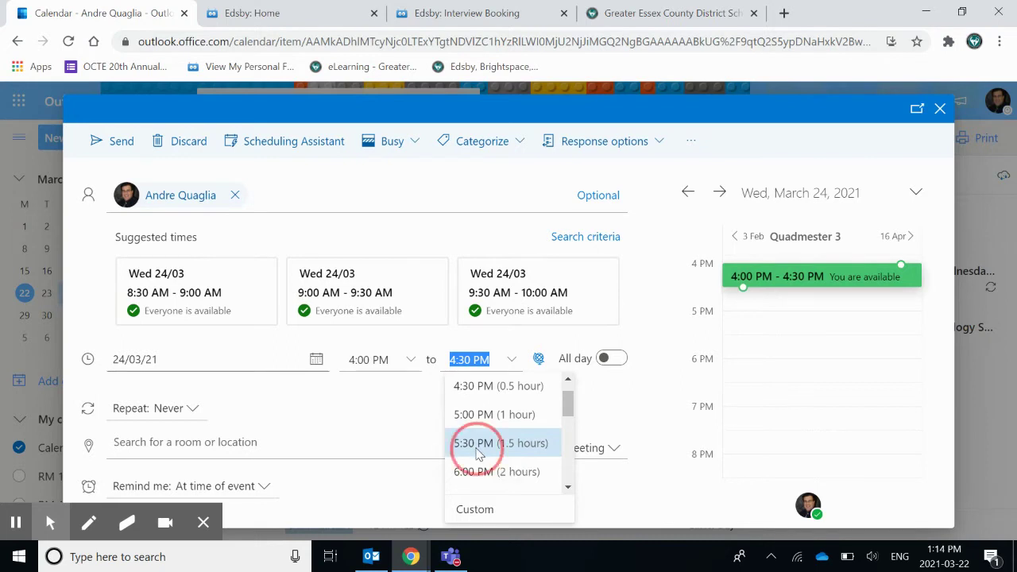
Make the event an online meeting using the Teams meeting option
{"action": "scroll", "coordinate": [653, 323], "scroll_direction": "down", "scroll_amount": 1}
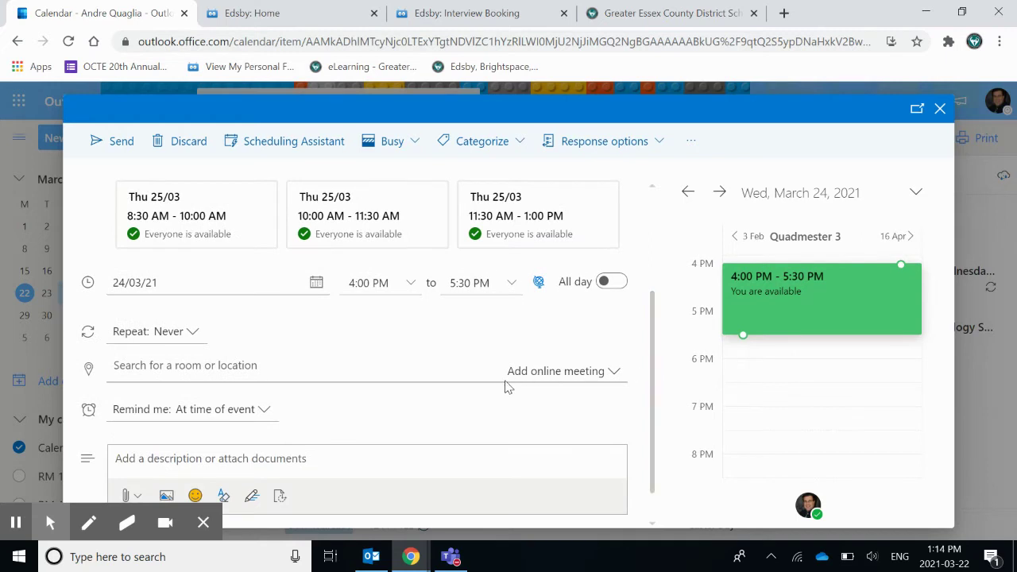
{"action": "left_click", "coordinate": [609, 375]}
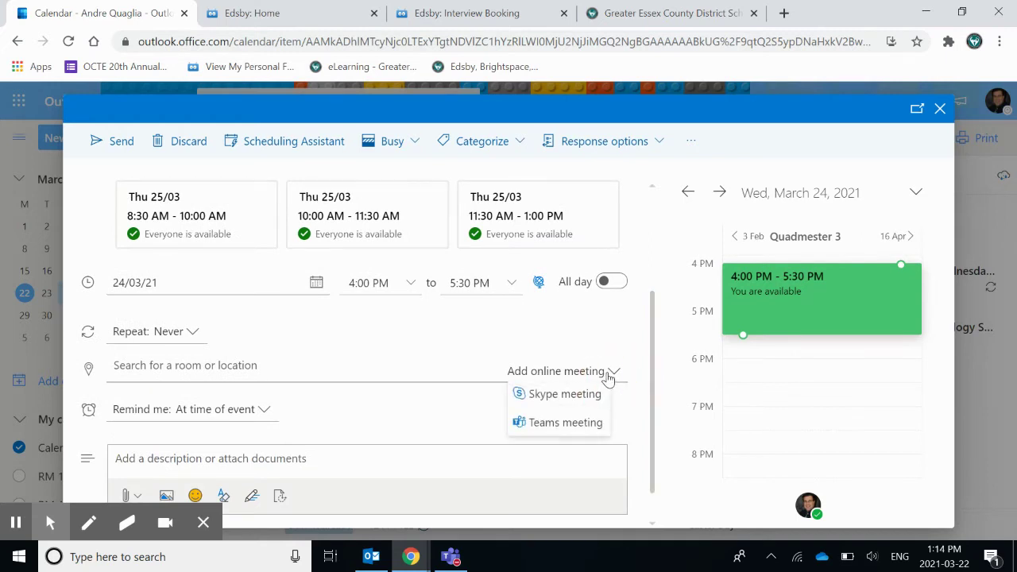
{"action": "left_click", "coordinate": [544, 427]}
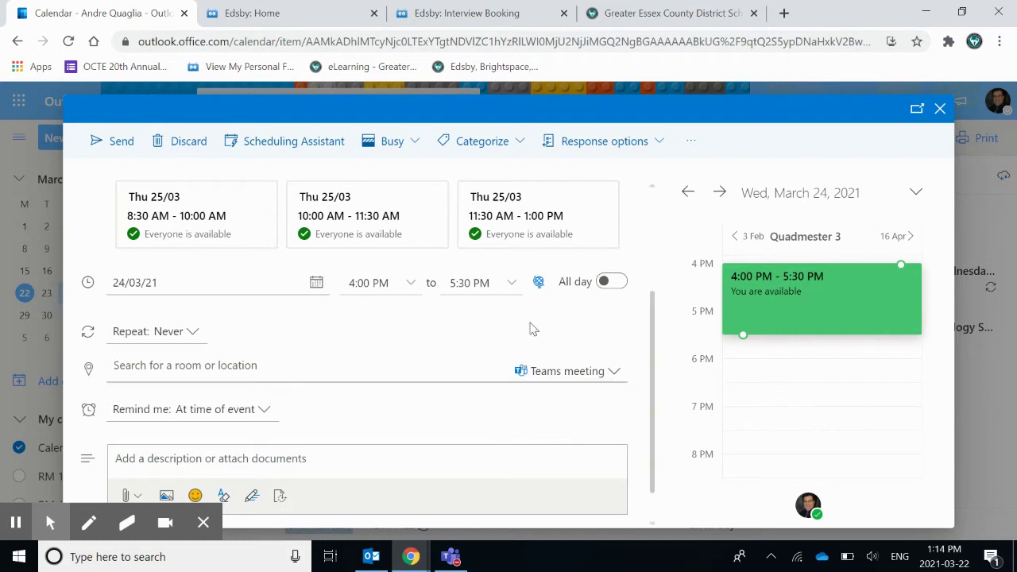
Dismiss the LanSchool notification, review the event details and send the interview invitation
{"action": "scroll", "coordinate": [655, 352], "scroll_direction": "down", "scroll_amount": 2}
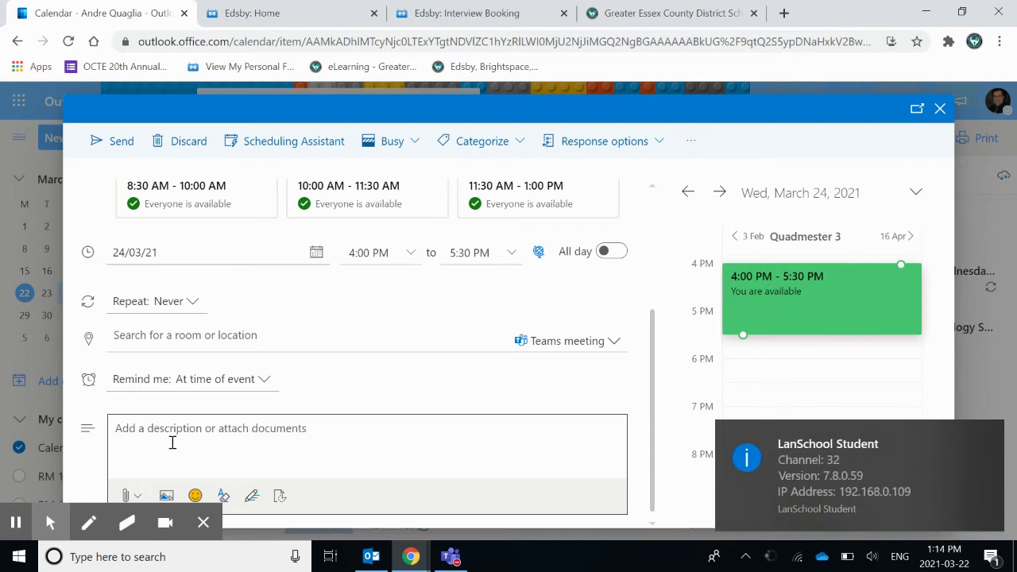
{"action": "left_click", "coordinate": [991, 436]}
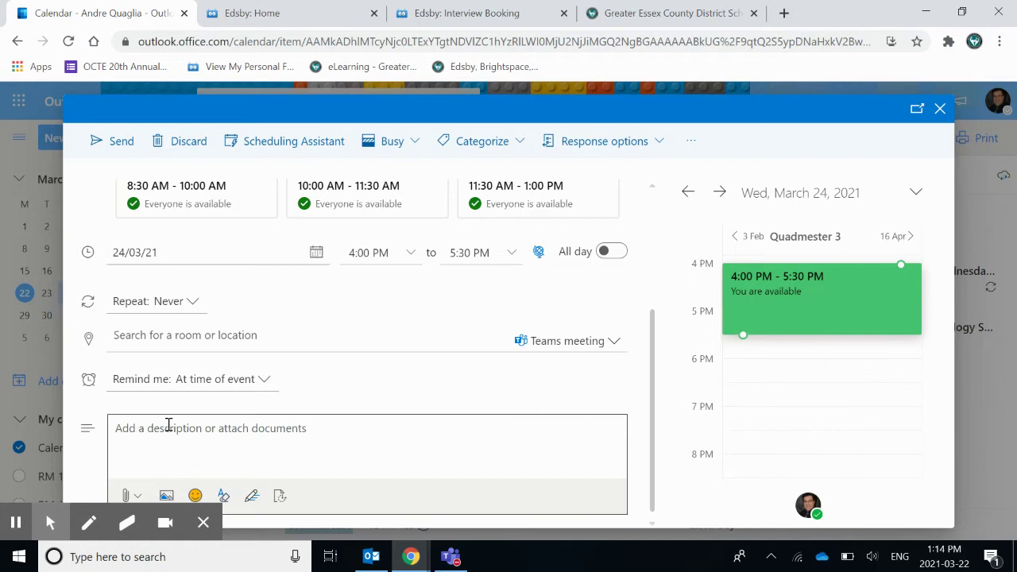
{"action": "scroll", "coordinate": [563, 438], "scroll_direction": "up", "scroll_amount": 3}
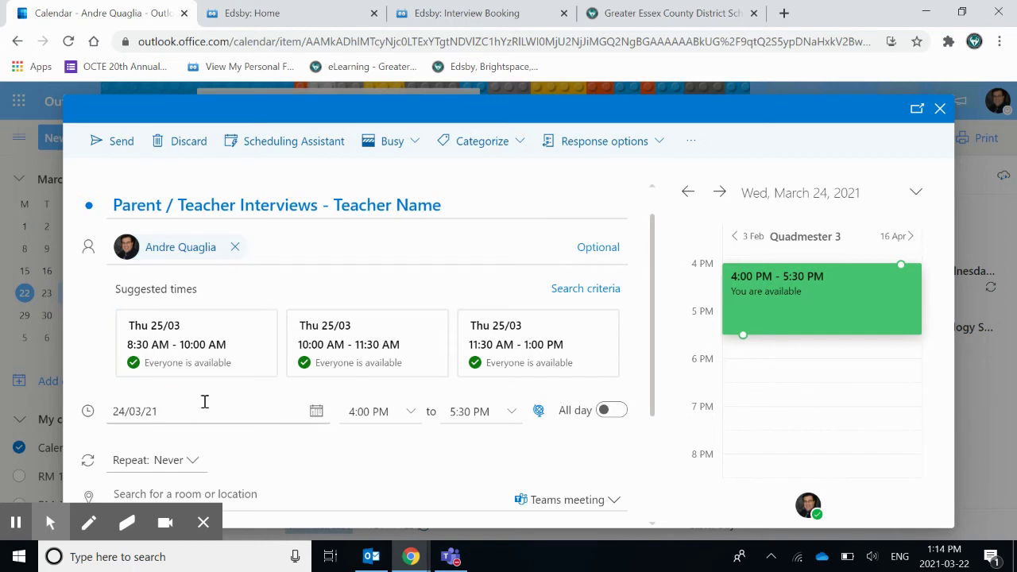
{"action": "left_click", "coordinate": [120, 149]}
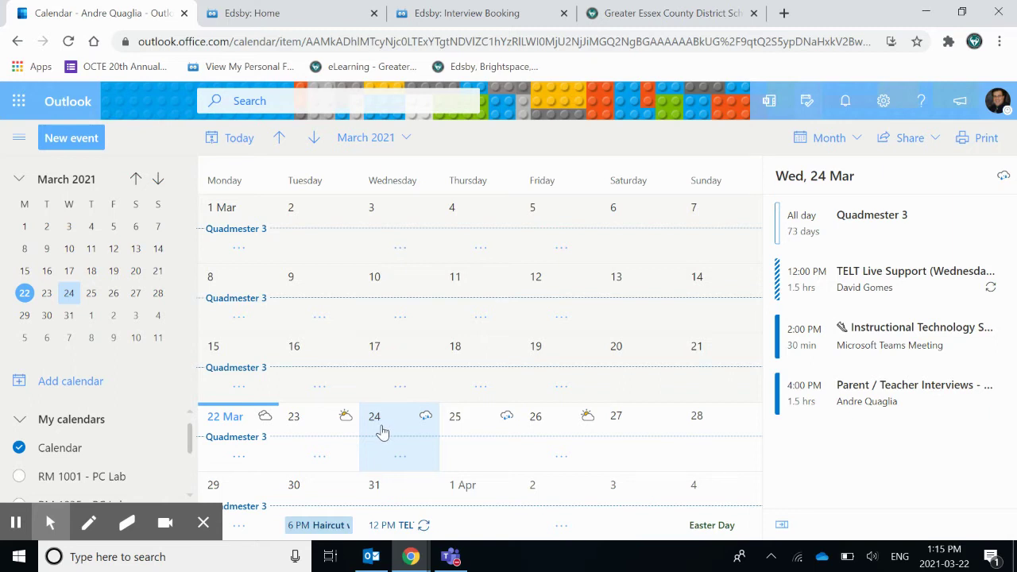
Open the Parent / Teacher Interviews event on March 24, copy the address of its Teams meeting link and save the event
{"action": "left_click", "coordinate": [904, 403]}
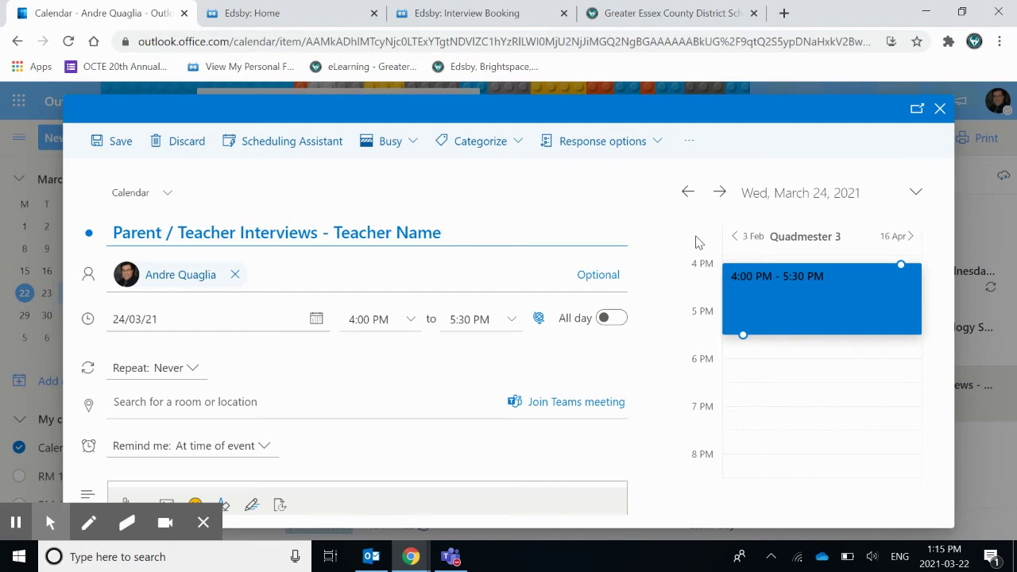
{"action": "scroll", "coordinate": [739, 365], "scroll_direction": "down", "scroll_amount": 3}
{"action": "scroll", "coordinate": [643, 388], "scroll_direction": "down", "scroll_amount": 2}
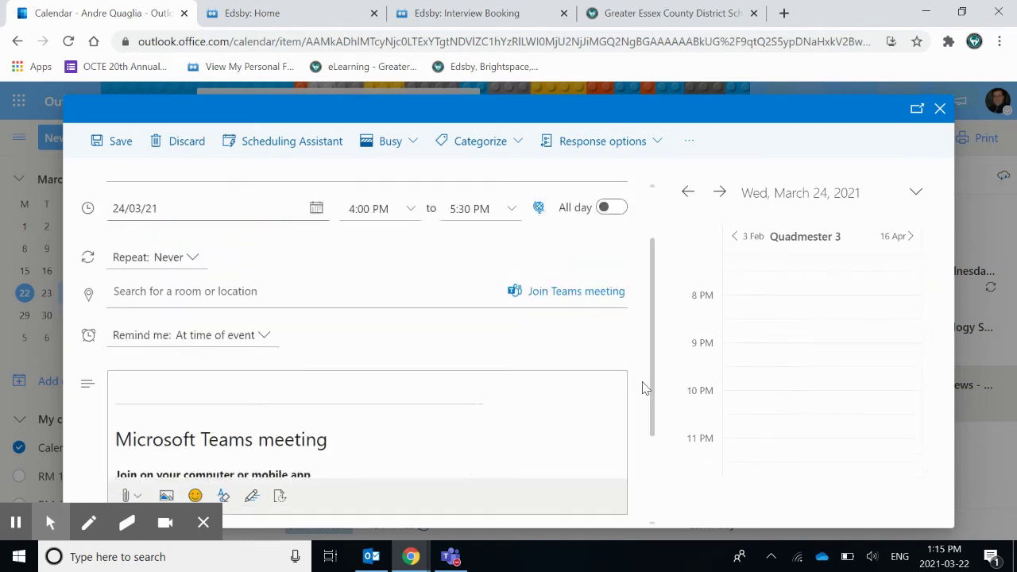
{"action": "scroll", "coordinate": [643, 387], "scroll_direction": "down", "scroll_amount": 1}
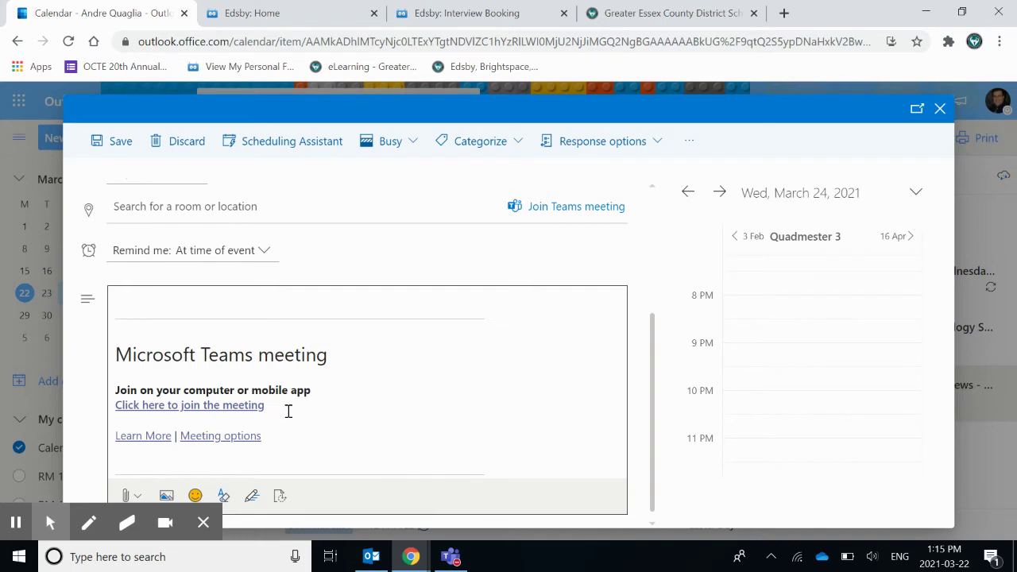
{"action": "left_click_drag", "start_coordinate": [289, 410], "coordinate": [116, 412]}
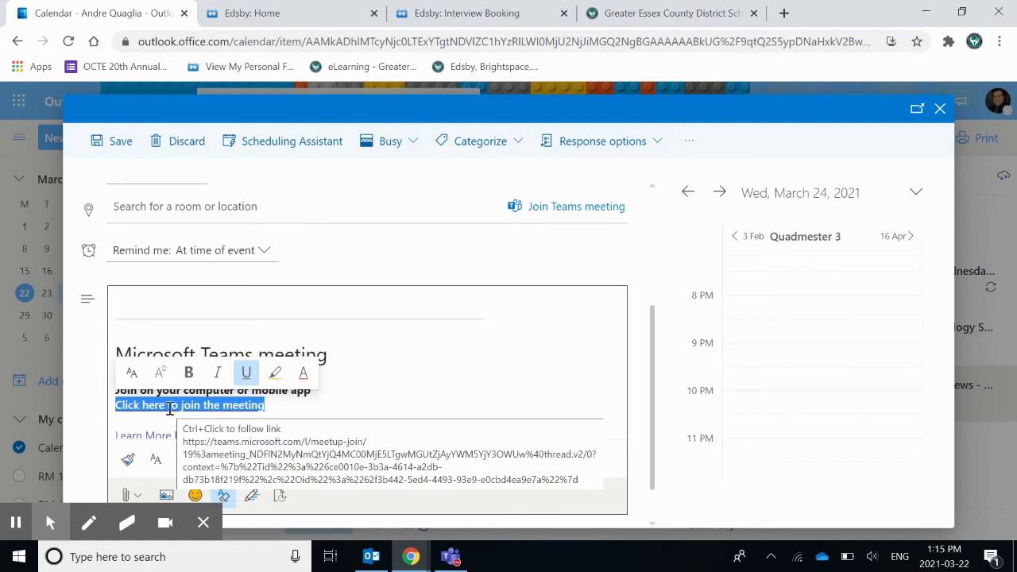
{"action": "right_click", "coordinate": [169, 408]}
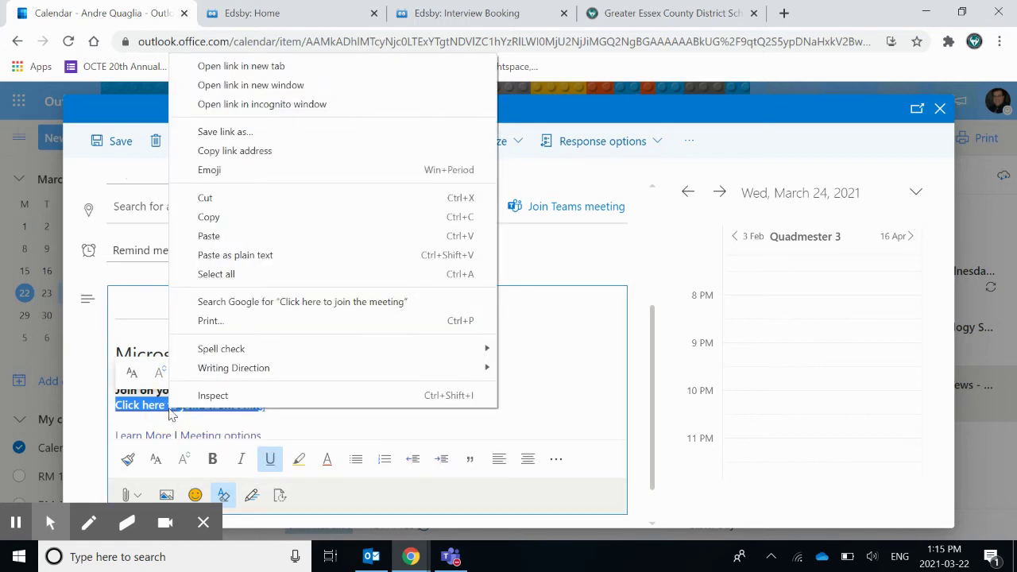
{"action": "left_click", "coordinate": [228, 158]}
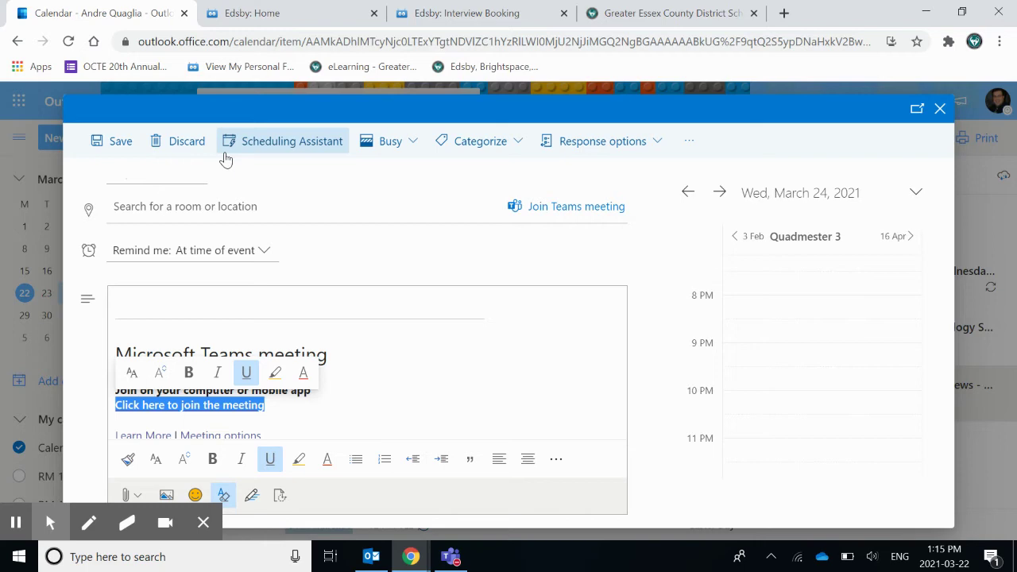
{"action": "left_click", "coordinate": [115, 143]}
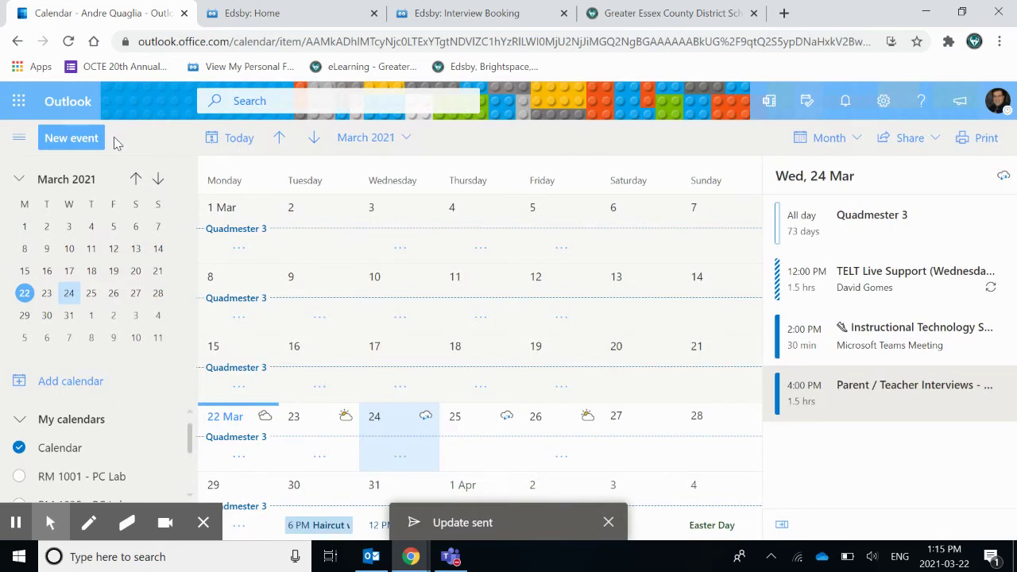
View the Edsby entry among the school board site's staff links and switch to the Edsby home page
{"action": "left_click", "coordinate": [657, 16]}
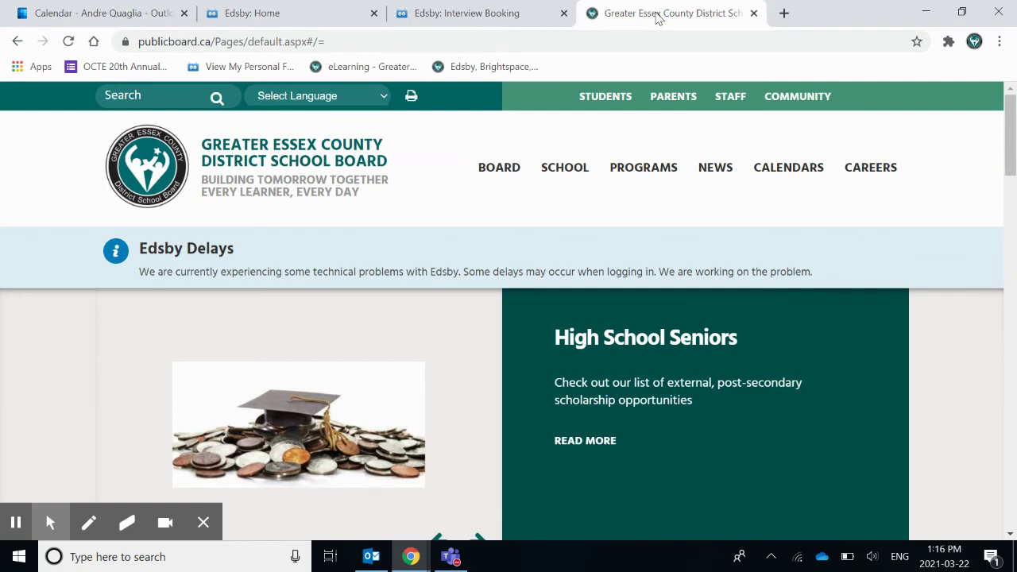
{"action": "mouse_move", "coordinate": [731, 104]}
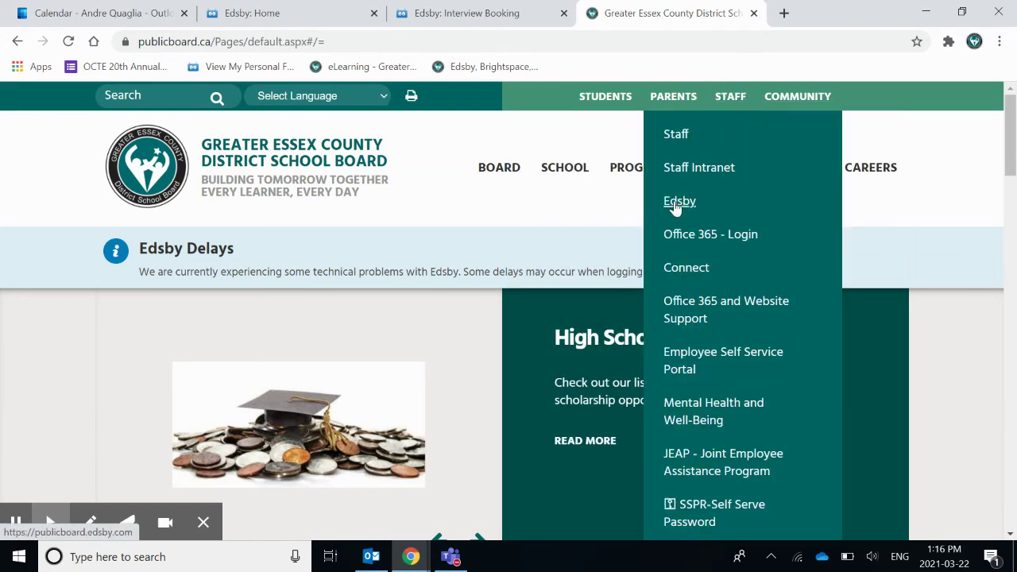
{"action": "left_click", "coordinate": [254, 14]}
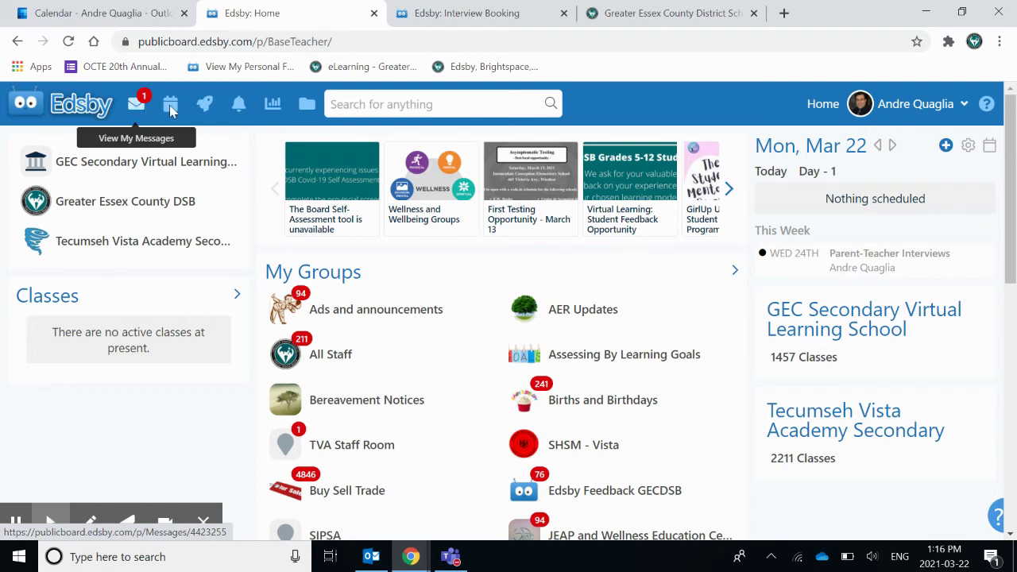
Look through the time slots on Edsby's Interview Booking page and paste the copied Teams meeting link as the room for Wednesday, March 24
{"action": "left_click", "coordinate": [461, 15]}
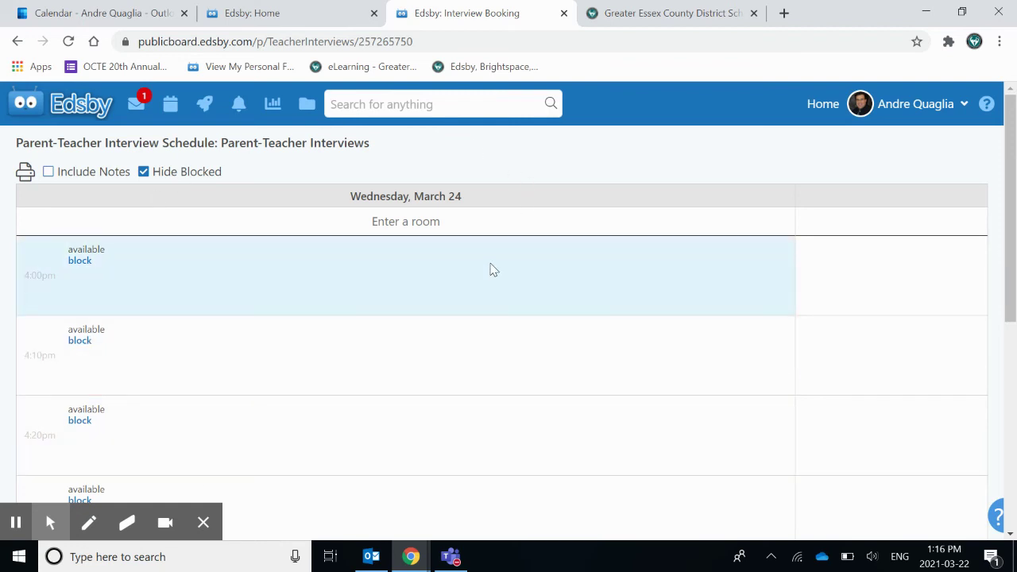
{"action": "left_click", "coordinate": [204, 523]}
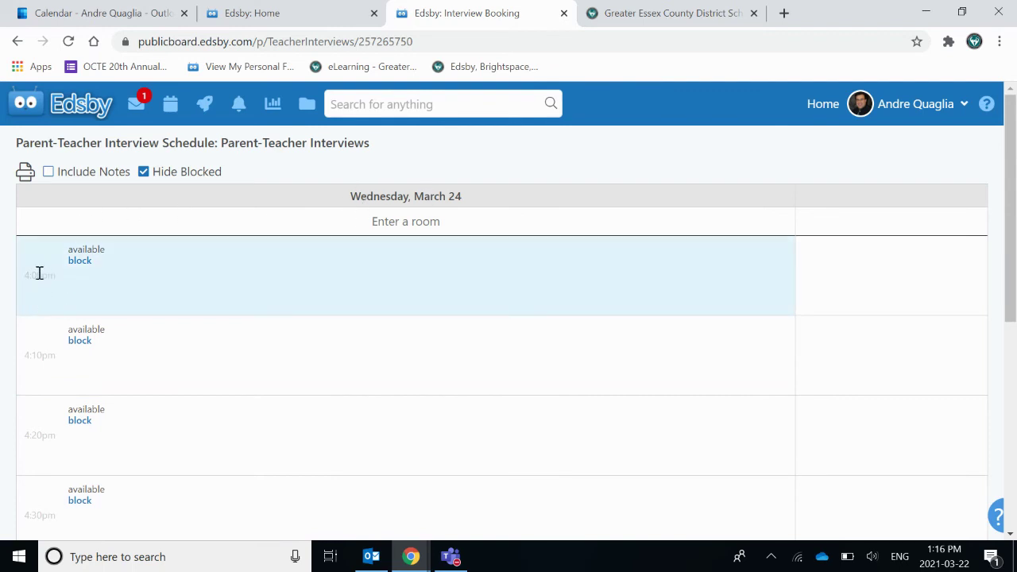
{"action": "scroll", "coordinate": [352, 345], "scroll_direction": "down", "scroll_amount": 5}
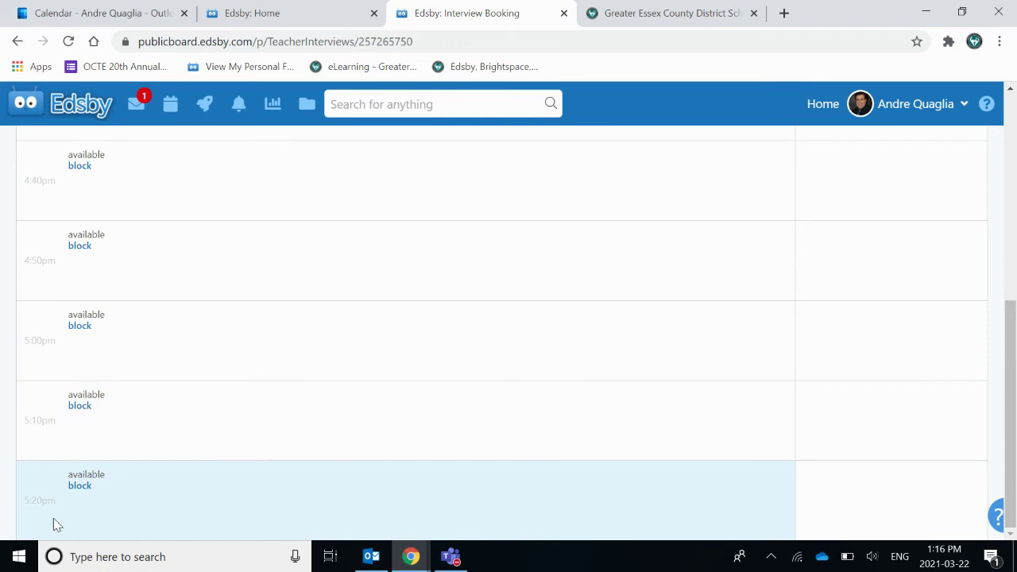
{"action": "scroll", "coordinate": [366, 506], "scroll_direction": "up", "scroll_amount": 8}
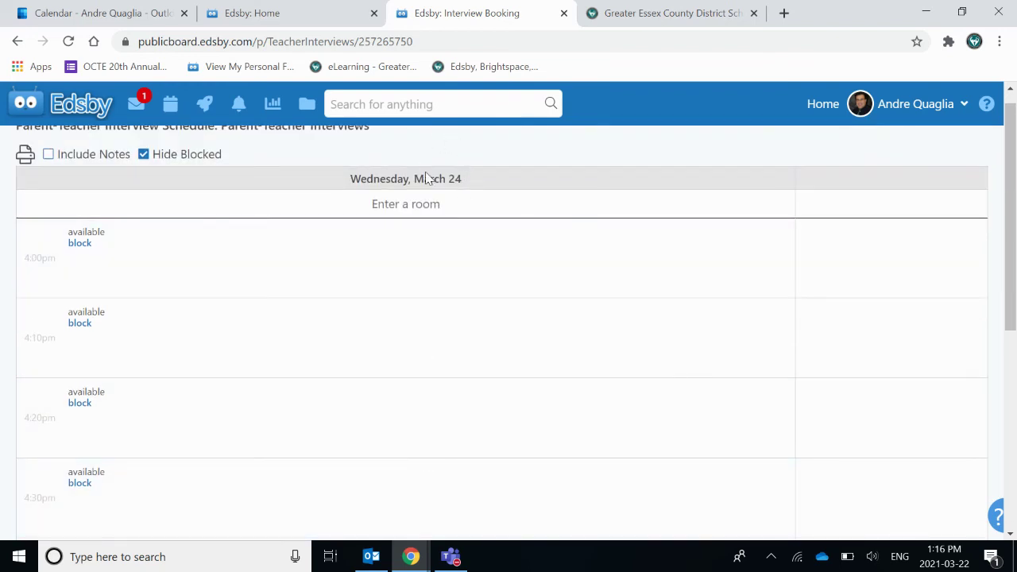
{"action": "left_click", "coordinate": [398, 205]}
{"action": "right_click", "coordinate": [398, 205]}
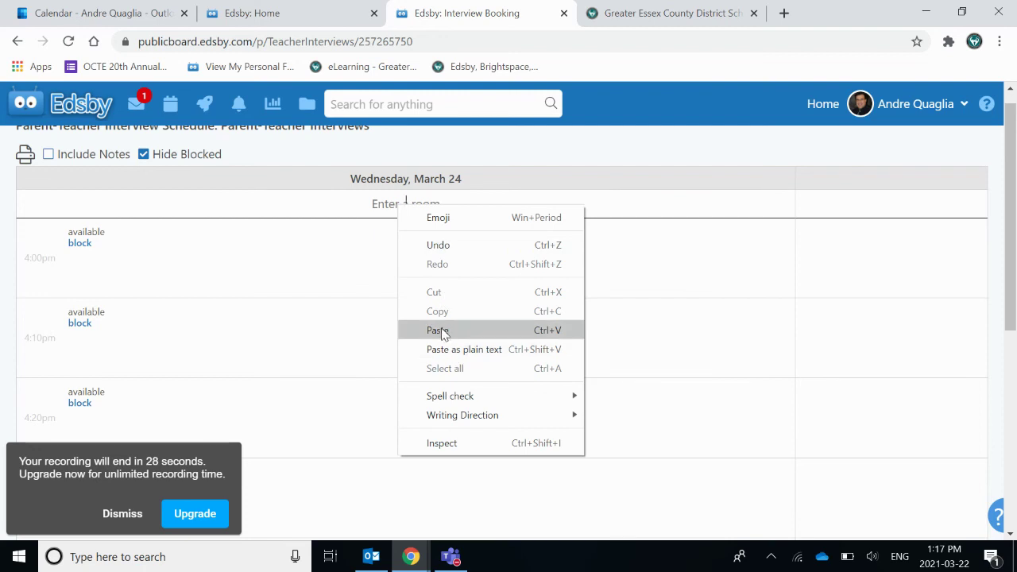
{"action": "left_click", "coordinate": [443, 330]}
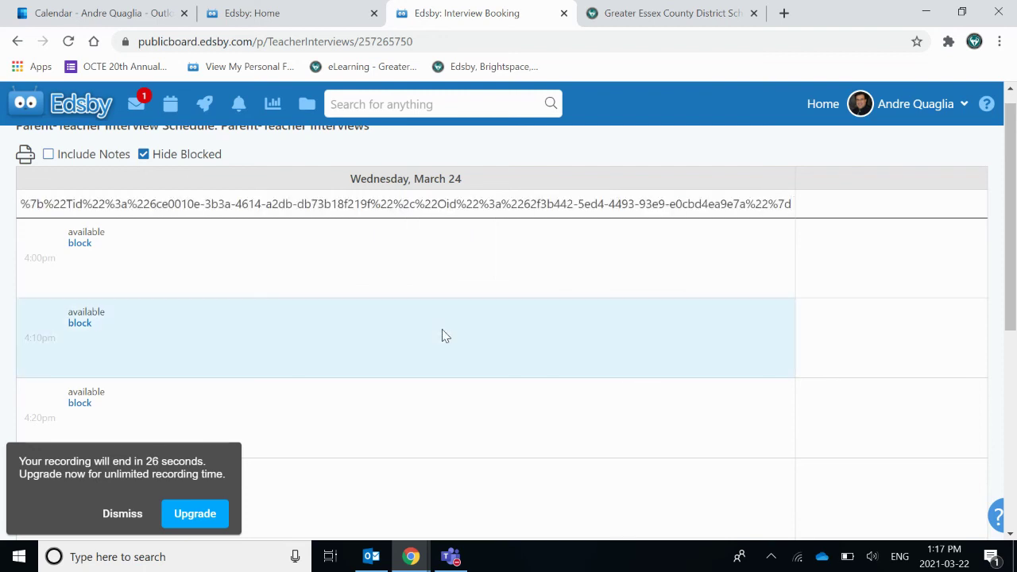